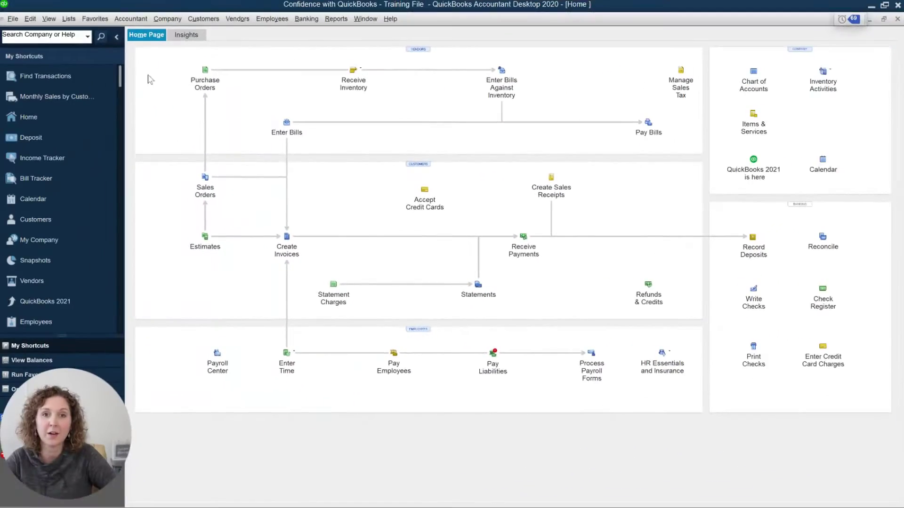
Step: Open the Edit menu from the Training File company's Home page
{"action": "left_click", "coordinate": [31, 20]}
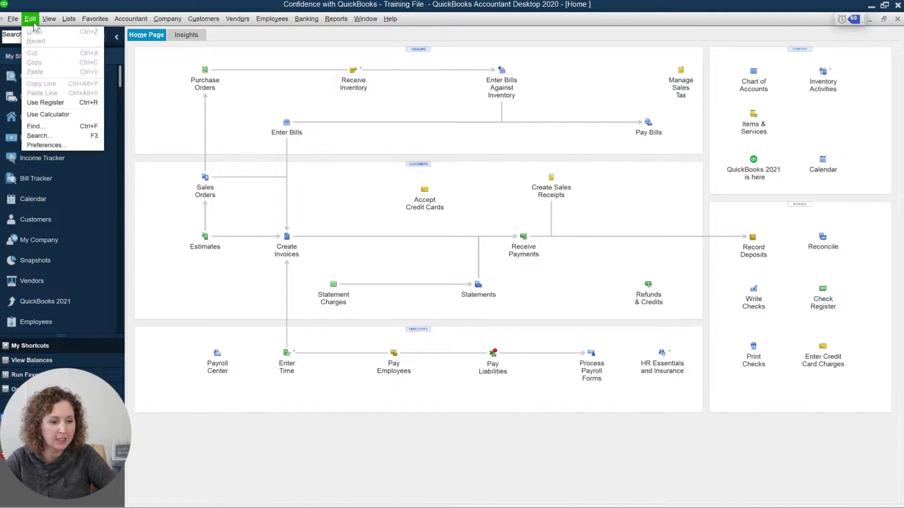
Step: Open Preferences, go to Send Forms, and start adding a new Web Mail account
{"action": "left_click", "coordinate": [58, 145]}
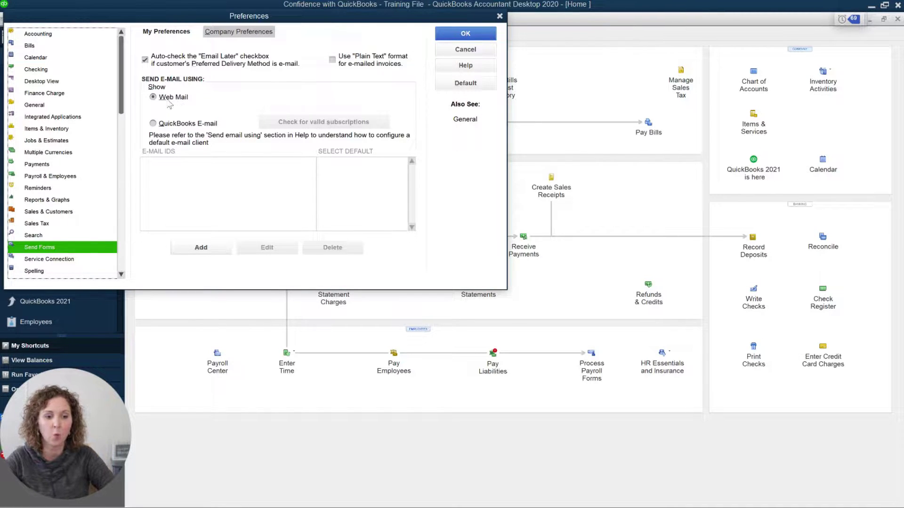
{"action": "left_click", "coordinate": [219, 253]}
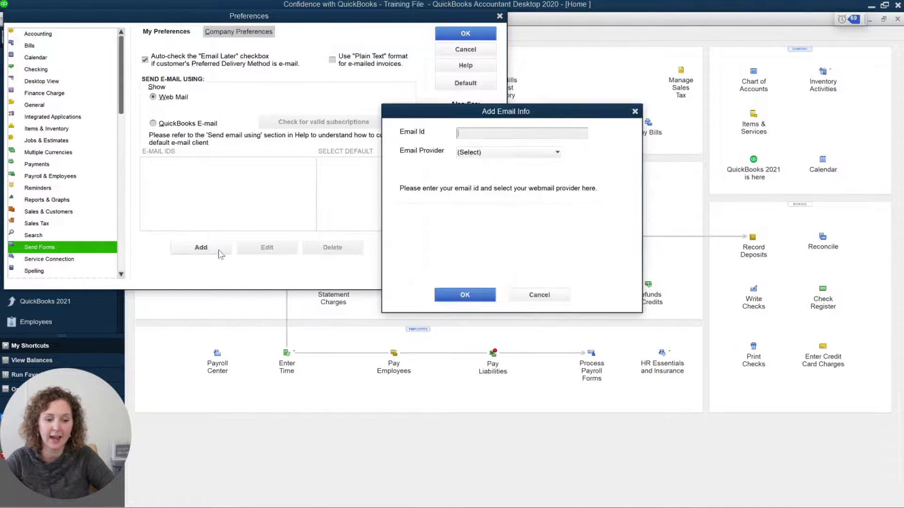
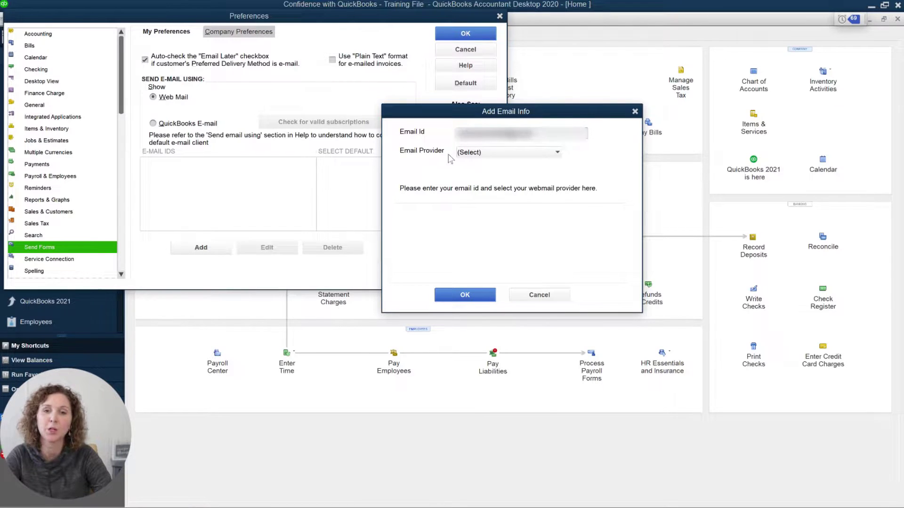
Step: Enter the Gmail address, pick Gmail as provider with enhanced security on, and submit
{"action": "left_click", "coordinate": [522, 151]}
{"action": "left_click", "coordinate": [508, 175]}
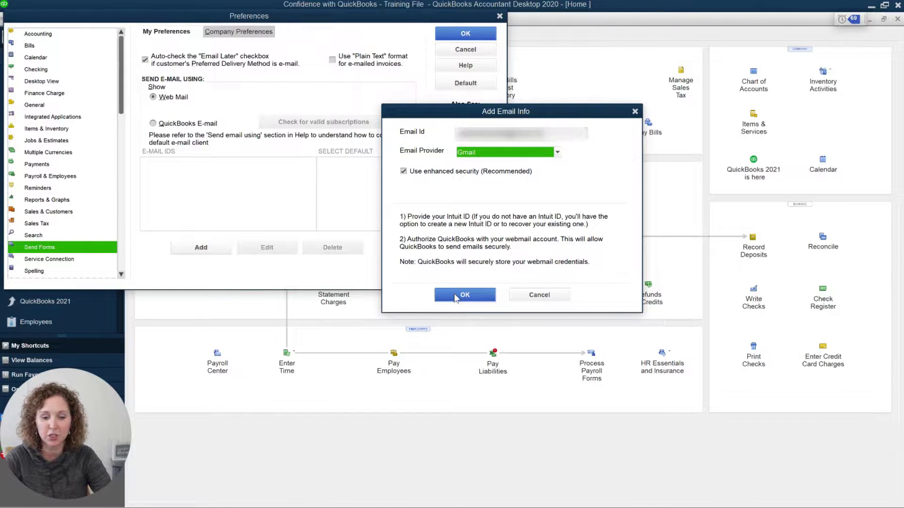
{"action": "left_click", "coordinate": [508, 152]}
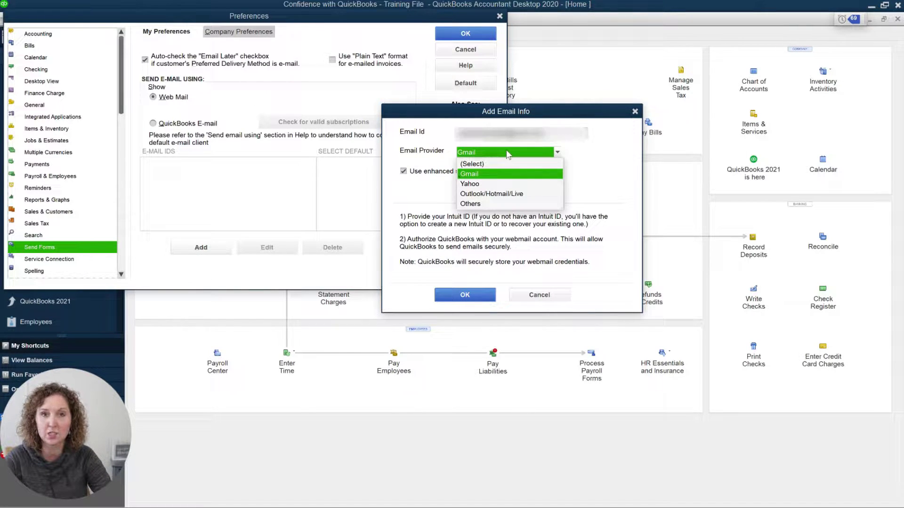
{"action": "left_click", "coordinate": [508, 154]}
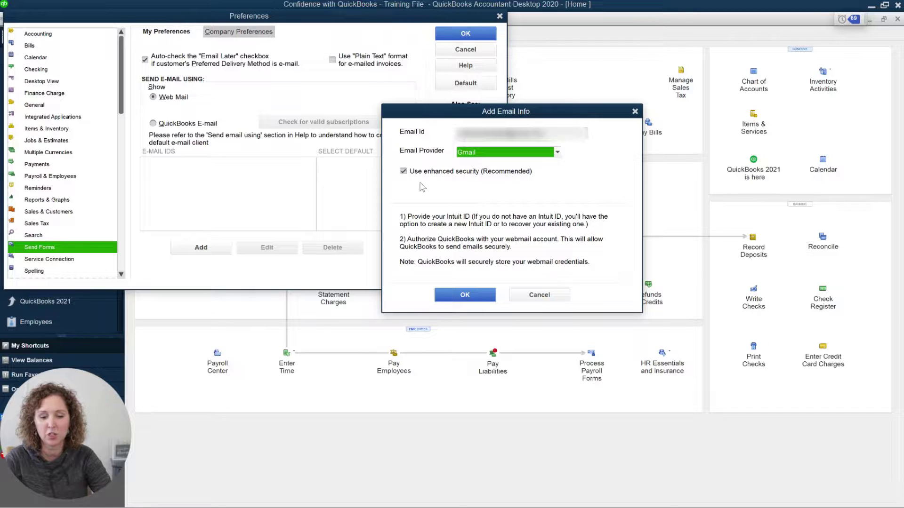
{"action": "left_click", "coordinate": [471, 292]}
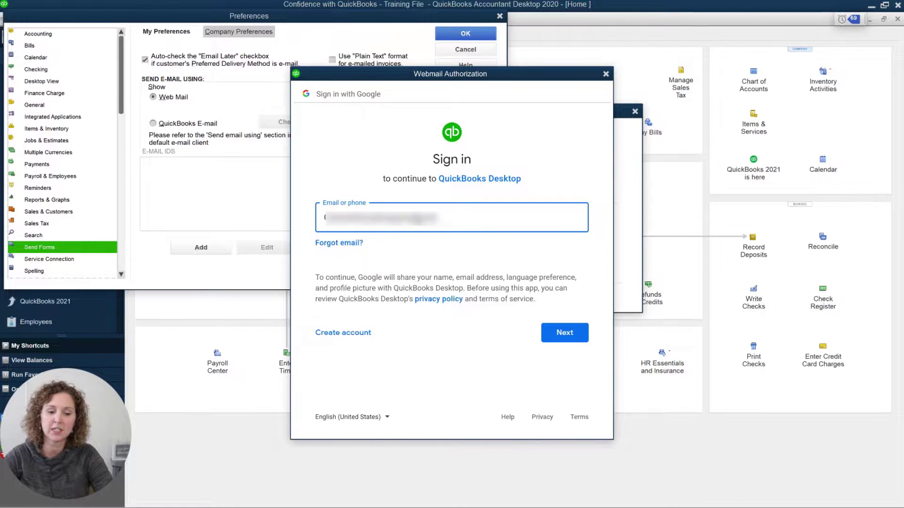
Step: Attempt Google sign-in for the Gmail account, then close the 'Couldn't sign you in' window
{"action": "left_click_drag", "start_coordinate": [436, 218], "coordinate": [328, 212]}
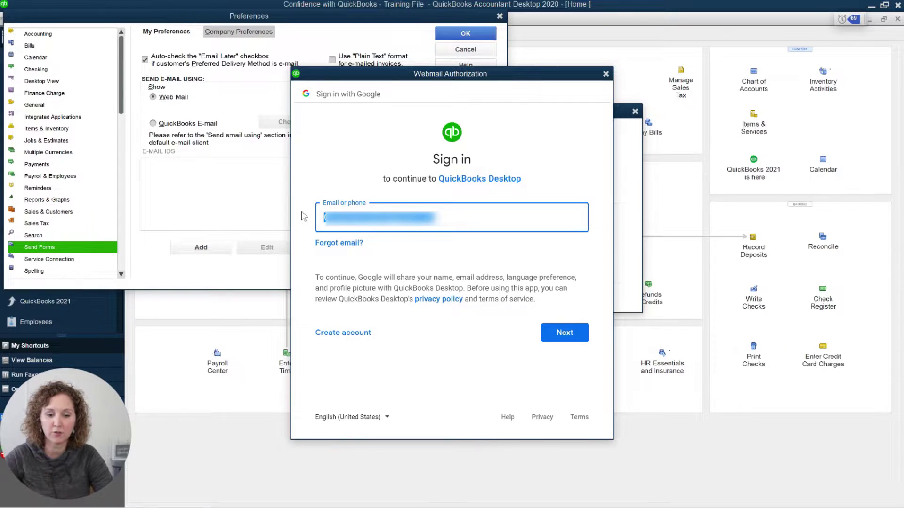
{"action": "left_click_drag", "start_coordinate": [443, 159], "coordinate": [481, 164]}
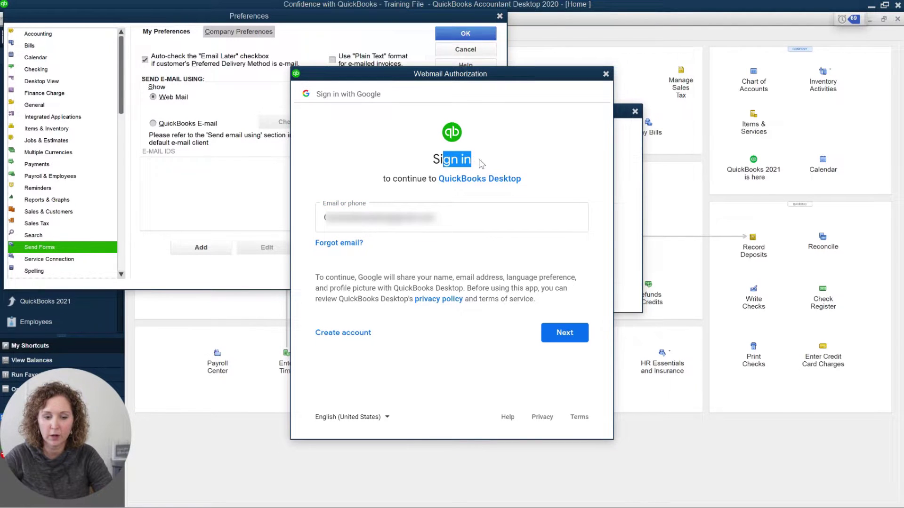
{"action": "left_click_drag", "start_coordinate": [402, 179], "coordinate": [534, 175]}
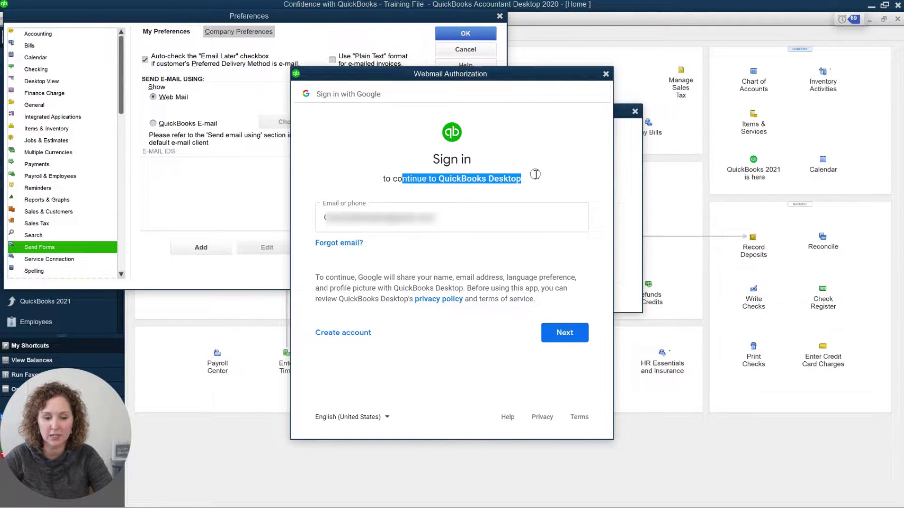
{"action": "left_click", "coordinate": [495, 209]}
{"action": "left_click", "coordinate": [556, 334]}
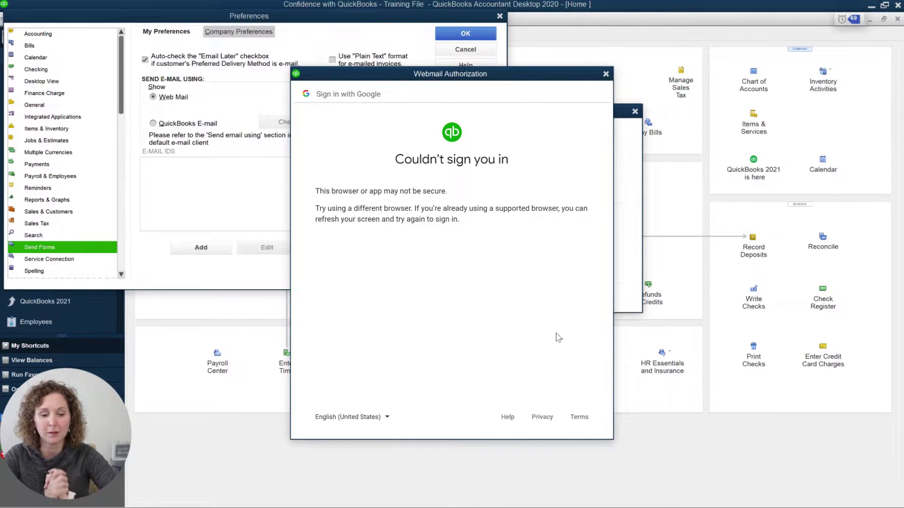
{"action": "left_click_drag", "start_coordinate": [559, 74], "coordinate": [512, 13]}
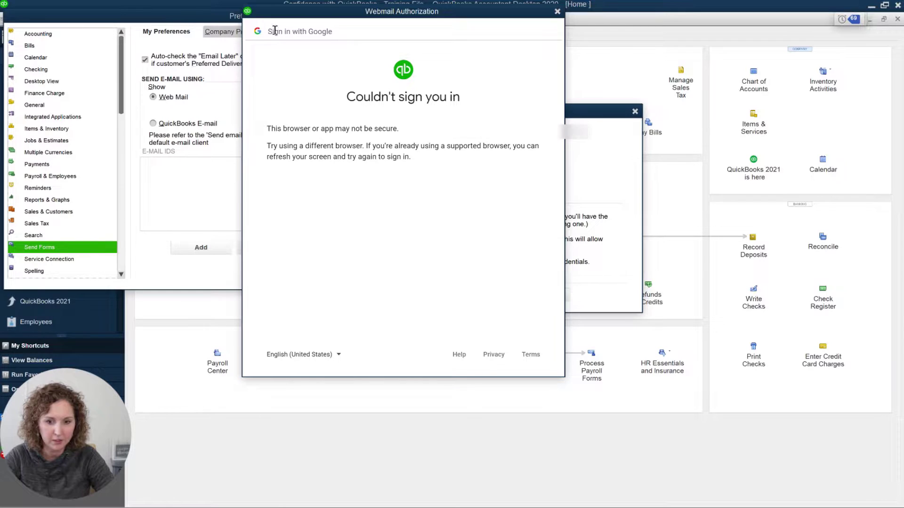
{"action": "left_click", "coordinate": [557, 11]}
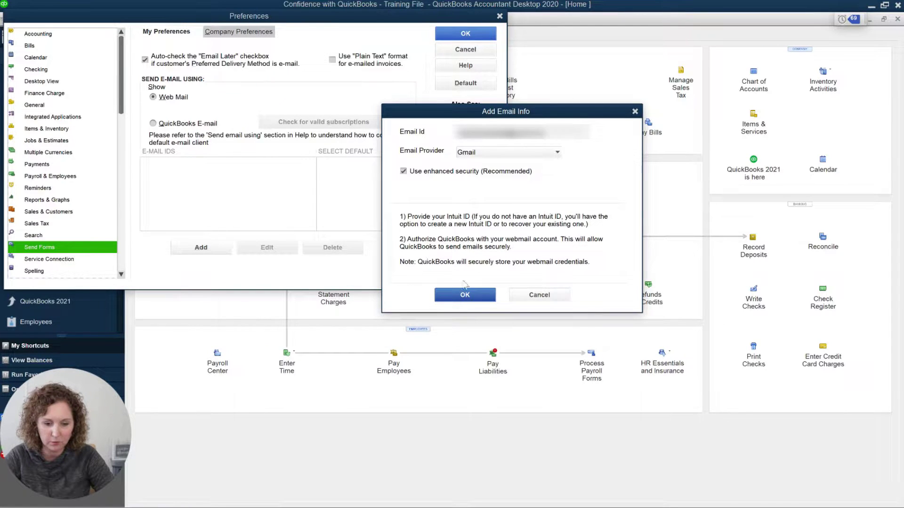
Step: Clear the email field, retry Gmail authorization, and close the sign-in window after it fails again
{"action": "left_click", "coordinate": [461, 297]}
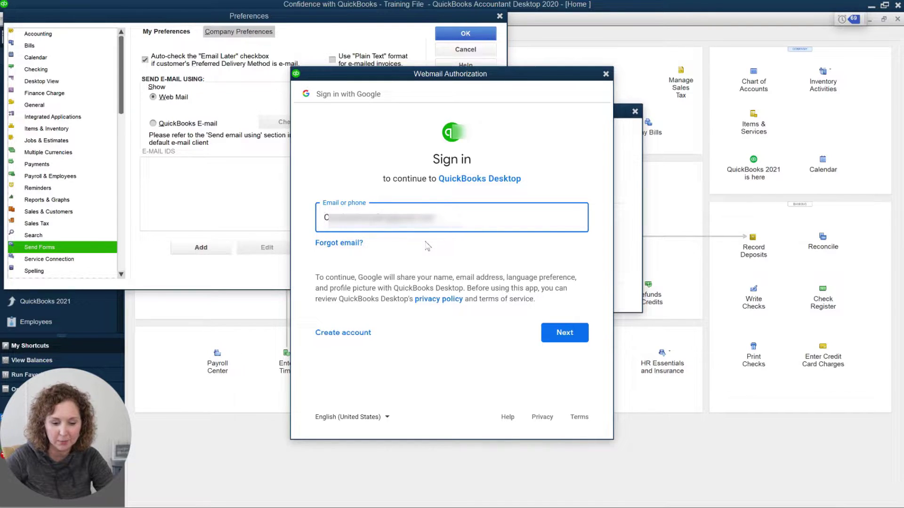
{"action": "left_click_drag", "start_coordinate": [453, 229], "coordinate": [304, 219]}
{"action": "key", "text": "BackSpace"}
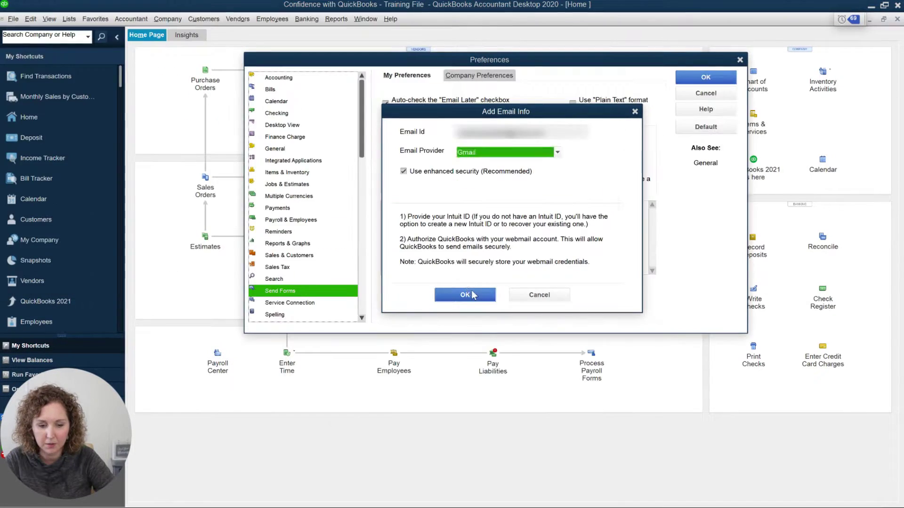
{"action": "left_click", "coordinate": [470, 295]}
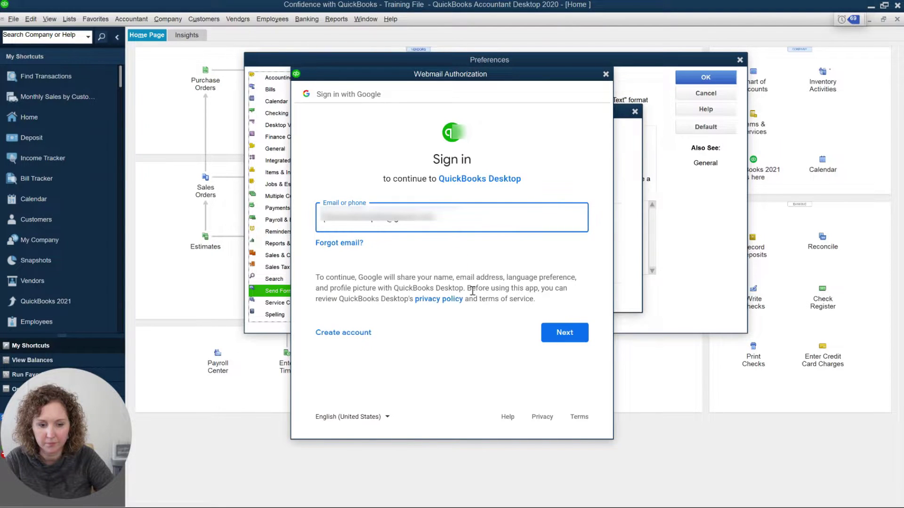
{"action": "left_click", "coordinate": [563, 332]}
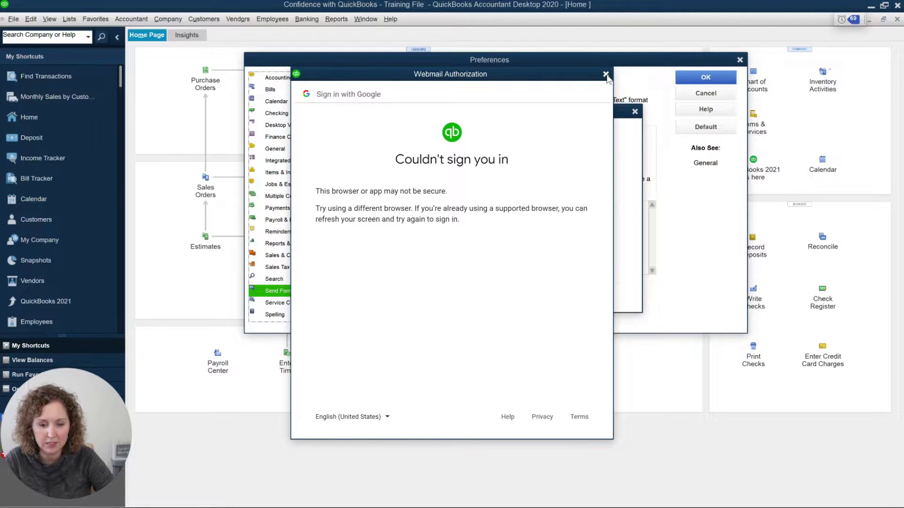
{"action": "left_click", "coordinate": [605, 75]}
Step: Save the Gmail account without enhanced security, review its smtp.gmail.com port 587 settings, and close Preferences
{"action": "left_click", "coordinate": [454, 172]}
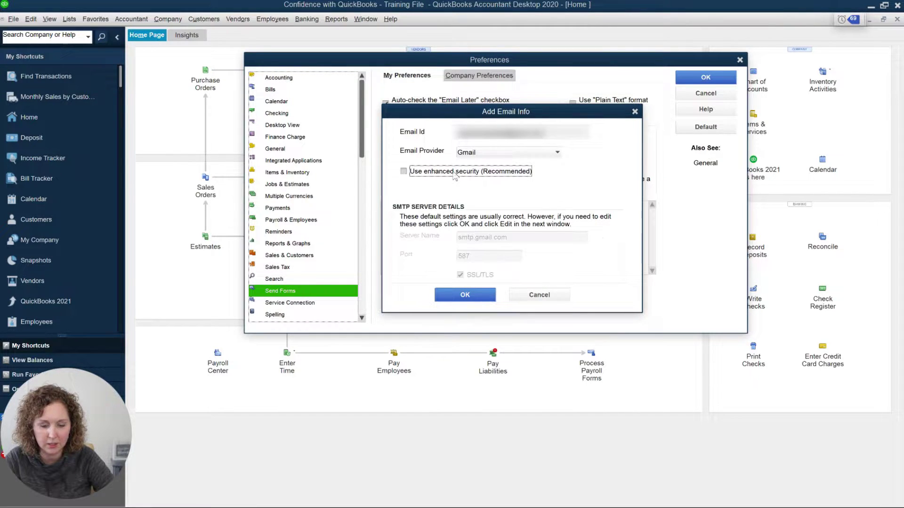
{"action": "left_click", "coordinate": [465, 295]}
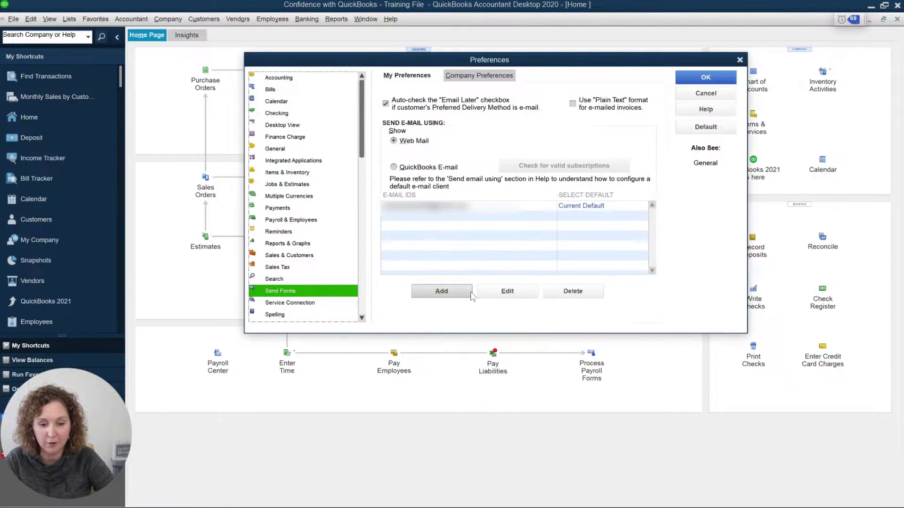
{"action": "left_click", "coordinate": [478, 207]}
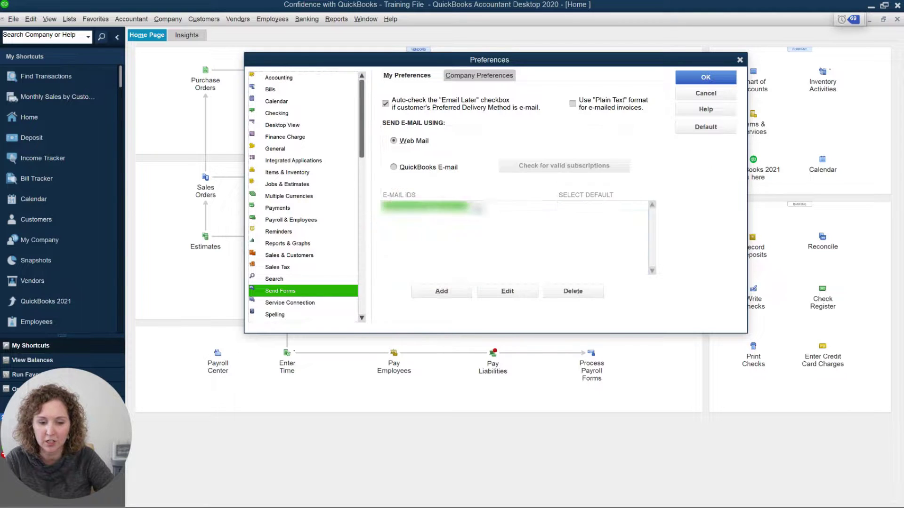
{"action": "left_click", "coordinate": [501, 290]}
{"action": "left_click", "coordinate": [431, 174]}
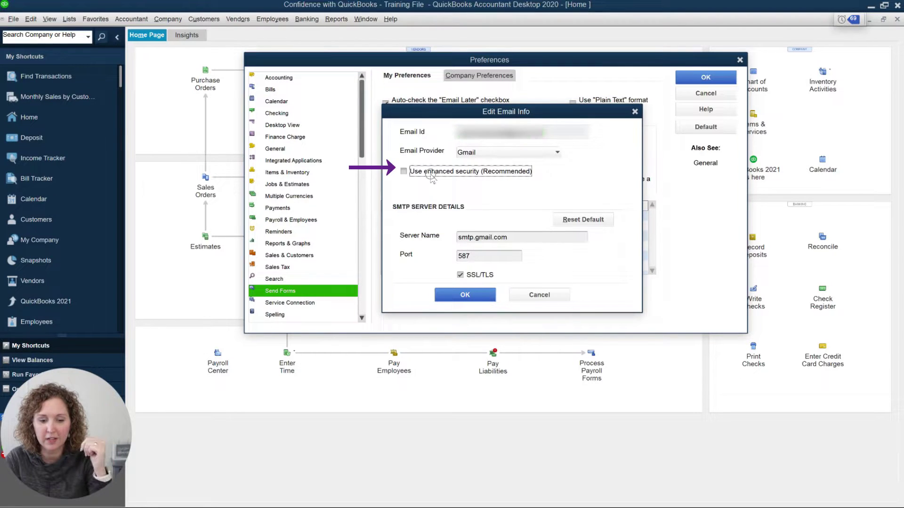
{"action": "left_click", "coordinate": [430, 174]}
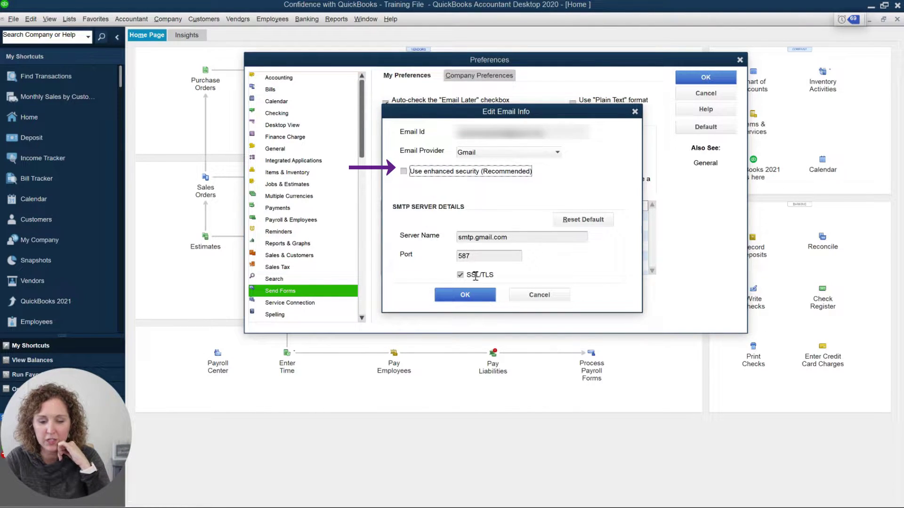
{"action": "left_click", "coordinate": [483, 293]}
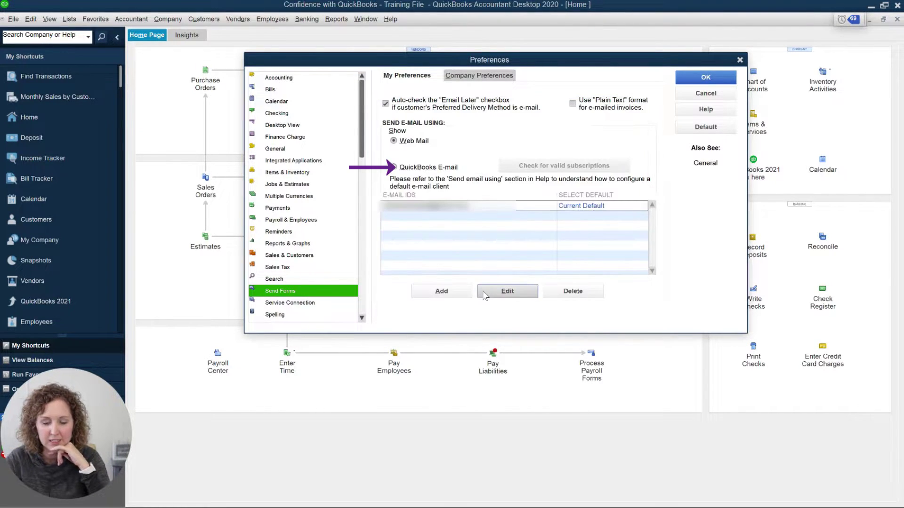
{"action": "left_click", "coordinate": [705, 77]}
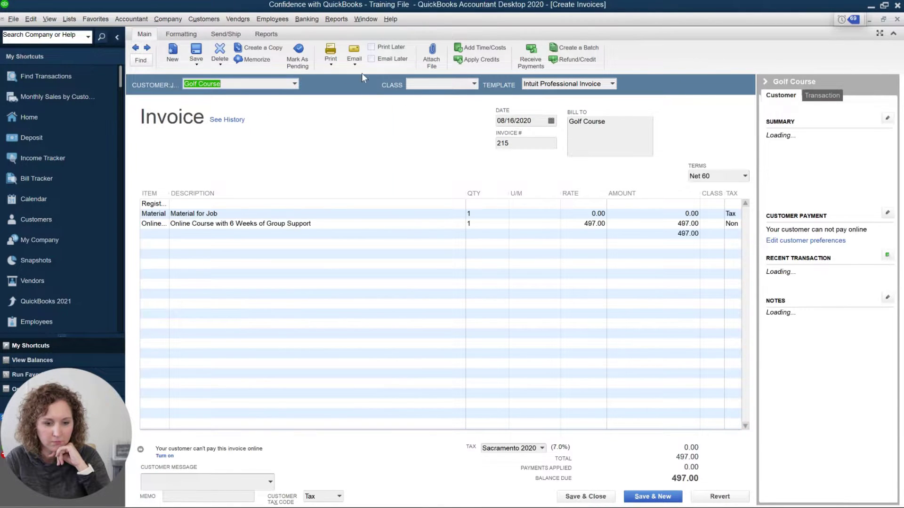
Step: Email invoice 215 on its own using Email > Invoice on the Main ribbon
{"action": "left_click", "coordinate": [355, 63]}
{"action": "left_click", "coordinate": [359, 75]}
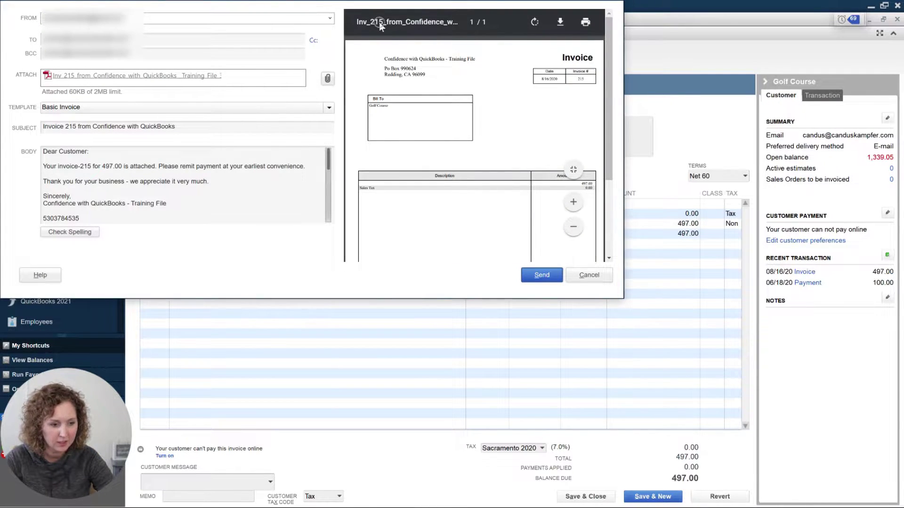
Step: Send invoice 215 and start entering the account password in the Password field
{"action": "left_click", "coordinate": [522, 277]}
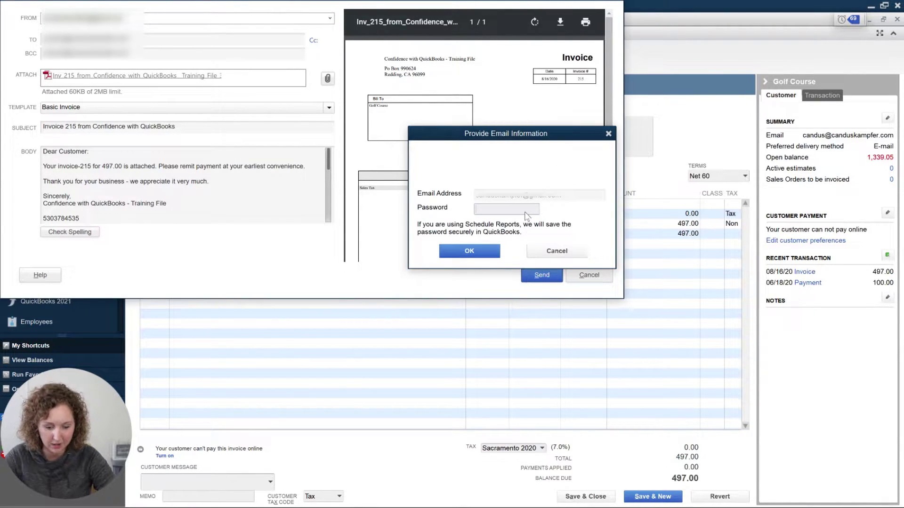
{"action": "left_click", "coordinate": [525, 212]}
{"action": "type", "text": "••"}
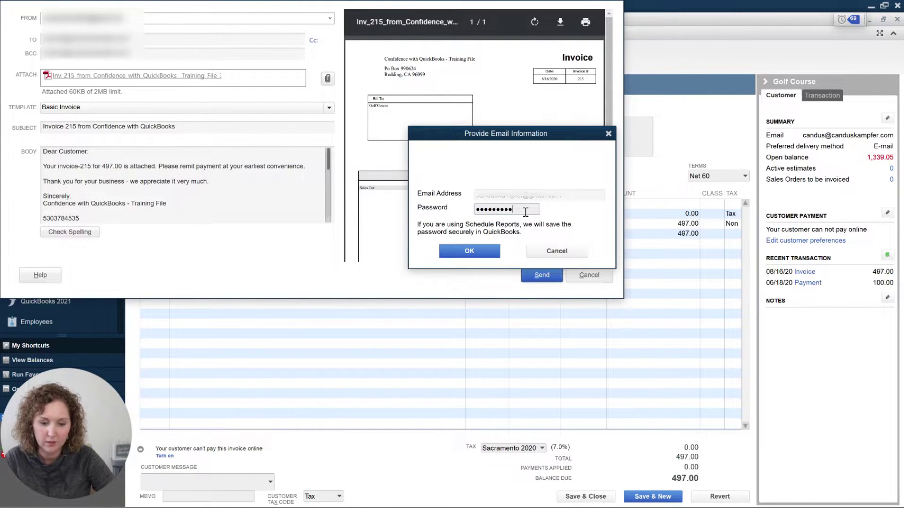
Step: Submit the password, retry after the Incorrect credentials warning, and open the 'these steps' help link
{"action": "left_click", "coordinate": [470, 251]}
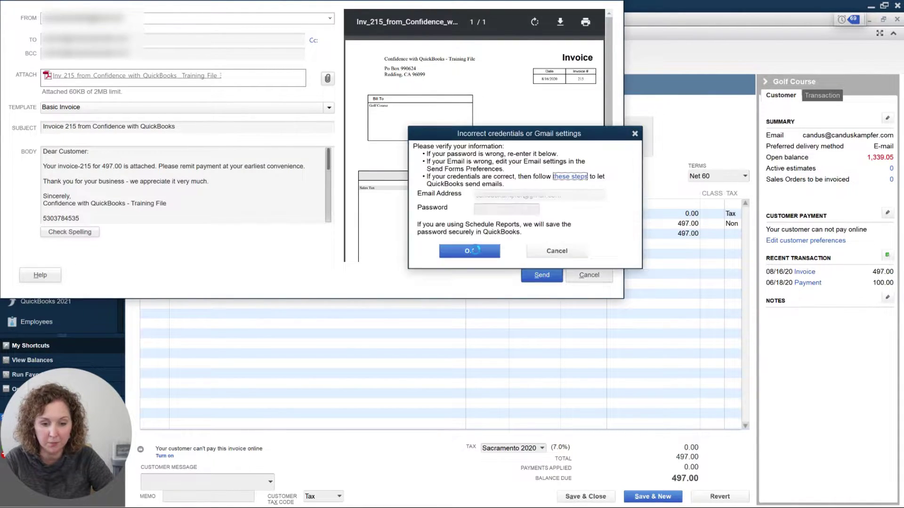
{"action": "left_click", "coordinate": [513, 208]}
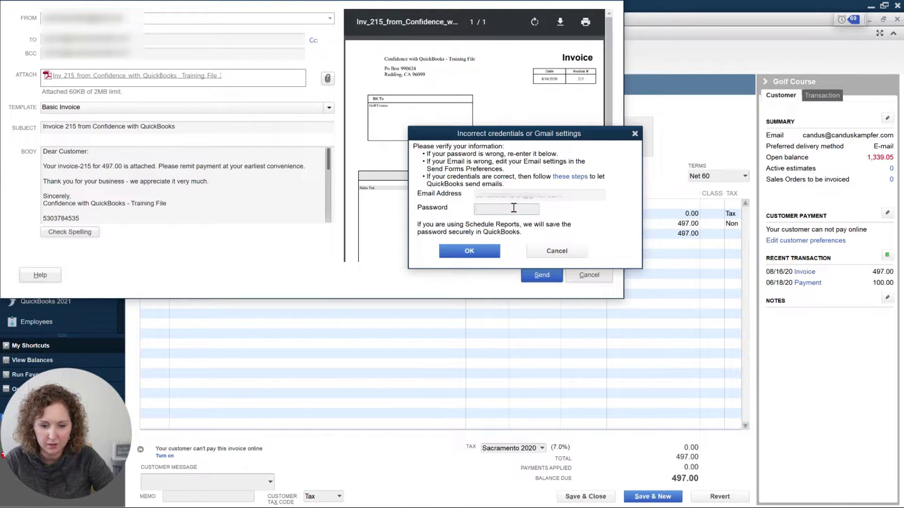
{"action": "left_click", "coordinate": [469, 254]}
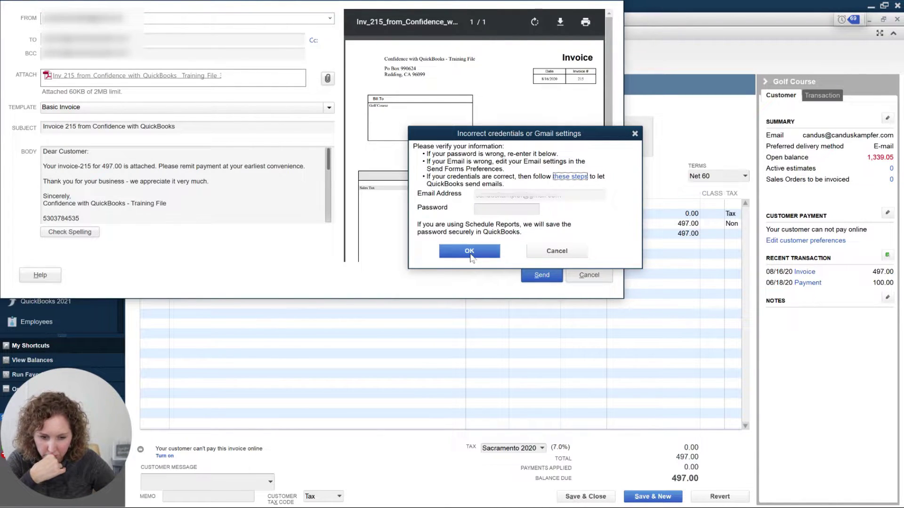
{"action": "left_click", "coordinate": [571, 178]}
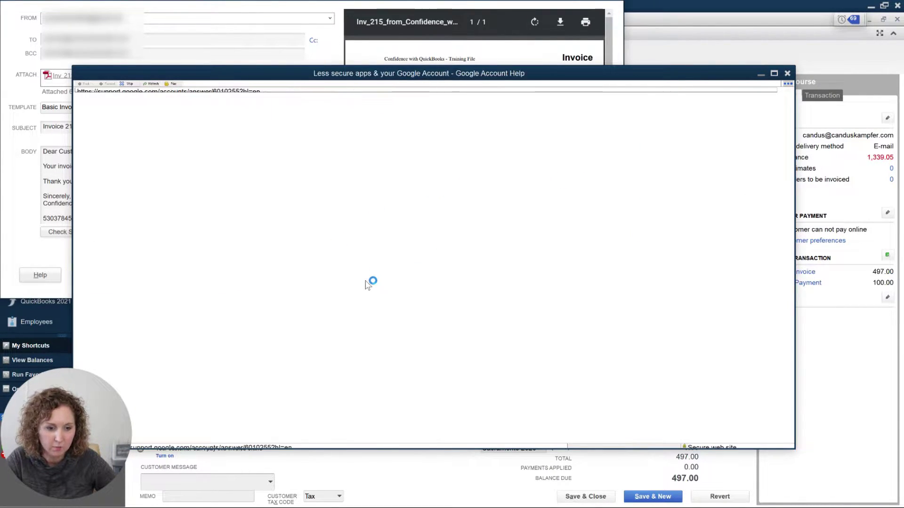
Step: Maximize the Less secure apps help article and expand its 'Use an App Password' fix
{"action": "left_click_drag", "start_coordinate": [460, 75], "coordinate": [521, 2]}
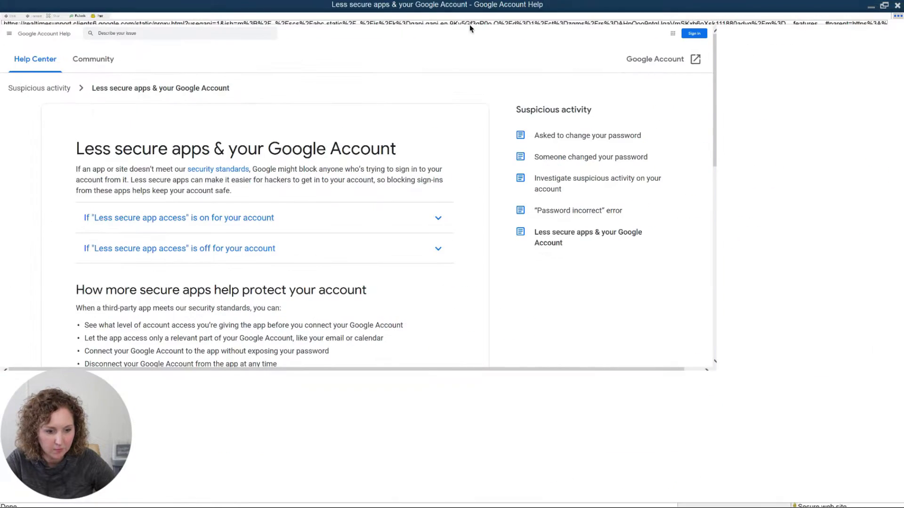
{"action": "scroll", "coordinate": [306, 303], "scroll_direction": "down", "scroll_amount": 1}
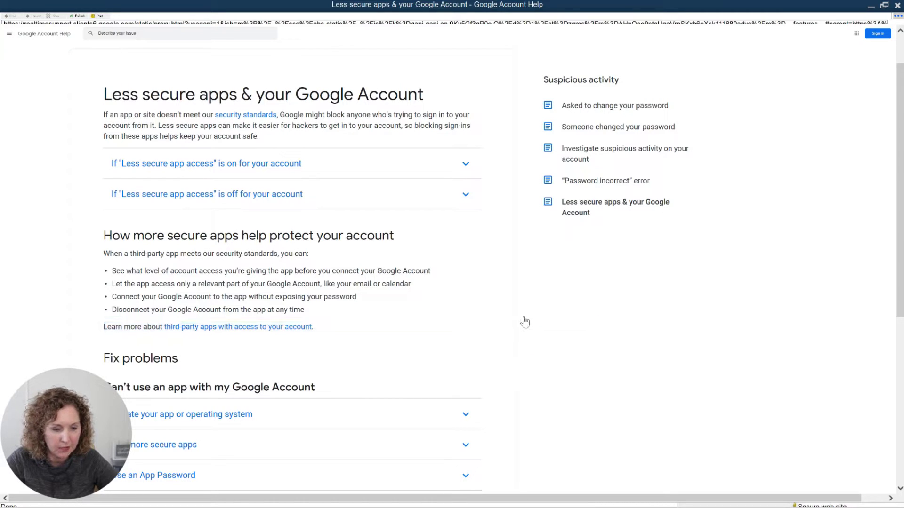
{"action": "scroll", "coordinate": [380, 269], "scroll_direction": "down", "scroll_amount": 1}
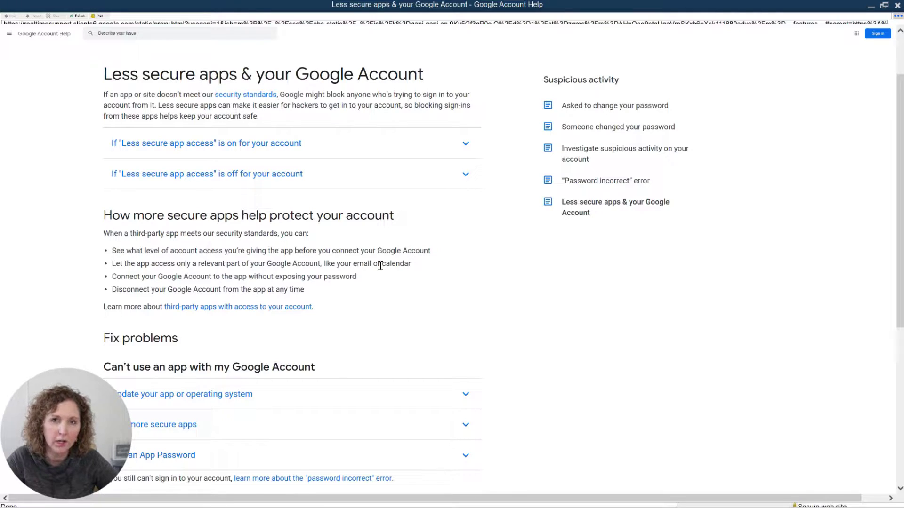
{"action": "scroll", "coordinate": [380, 265], "scroll_direction": "down", "scroll_amount": 1}
{"action": "scroll", "coordinate": [381, 270], "scroll_direction": "down", "scroll_amount": 4}
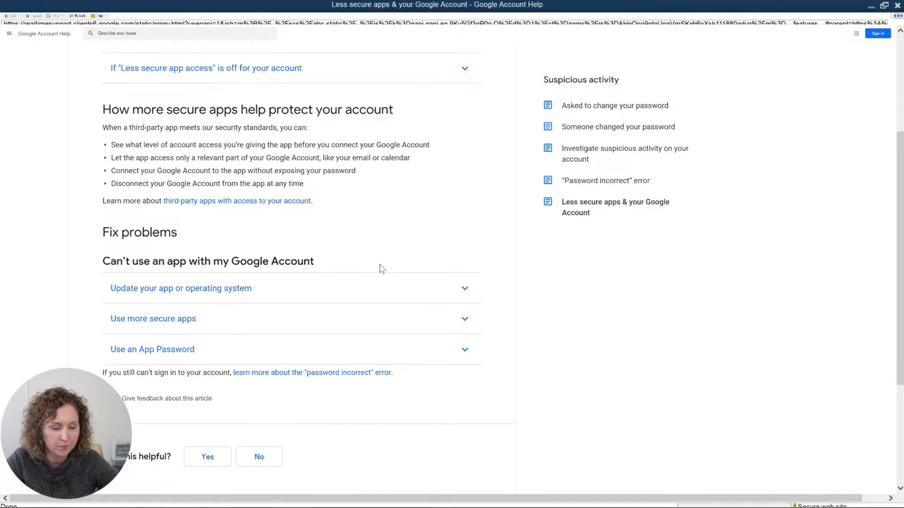
{"action": "scroll", "coordinate": [379, 267], "scroll_direction": "down", "scroll_amount": 4}
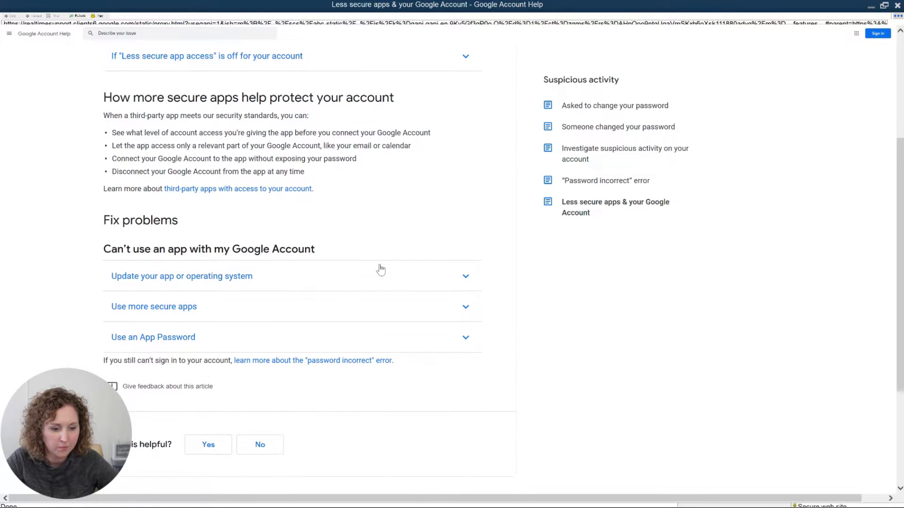
{"action": "scroll", "coordinate": [165, 240], "scroll_direction": "down", "scroll_amount": 1}
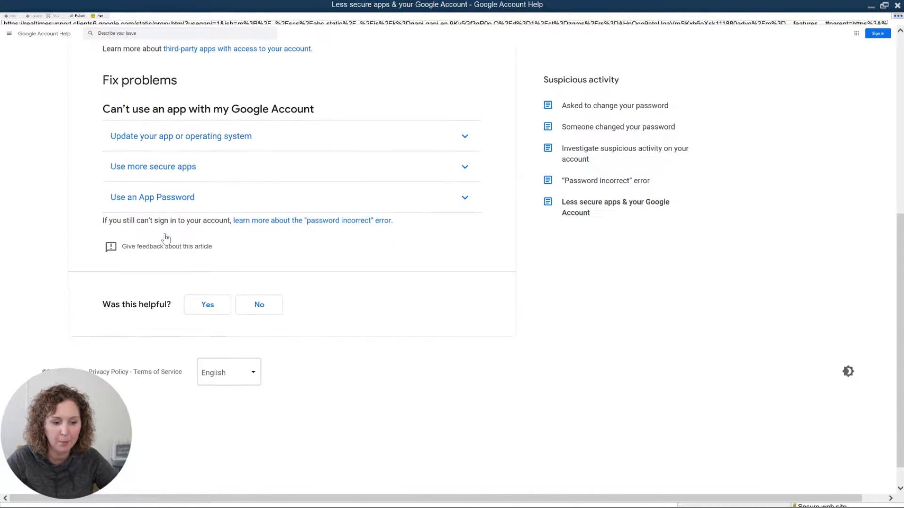
{"action": "left_click", "coordinate": [170, 202]}
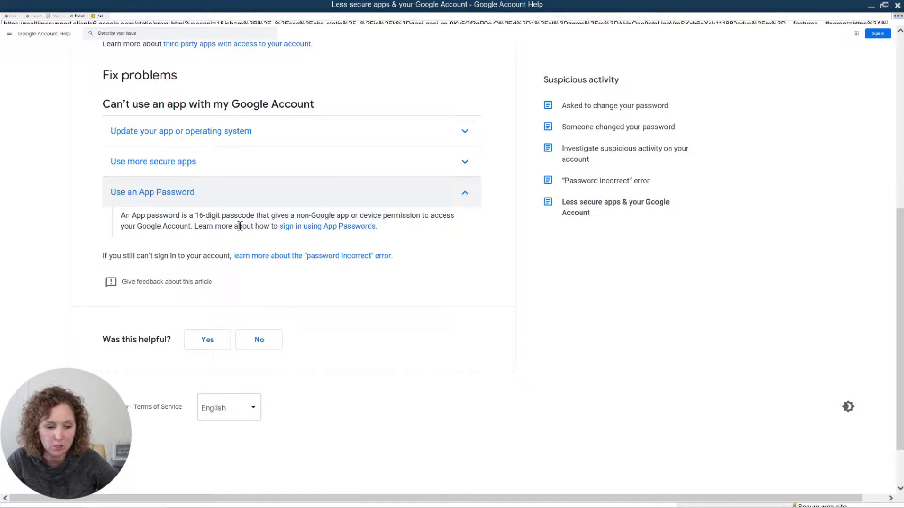
Step: Open the 'Sign in with App Passwords' article and read through its steps
{"action": "left_click", "coordinate": [292, 228]}
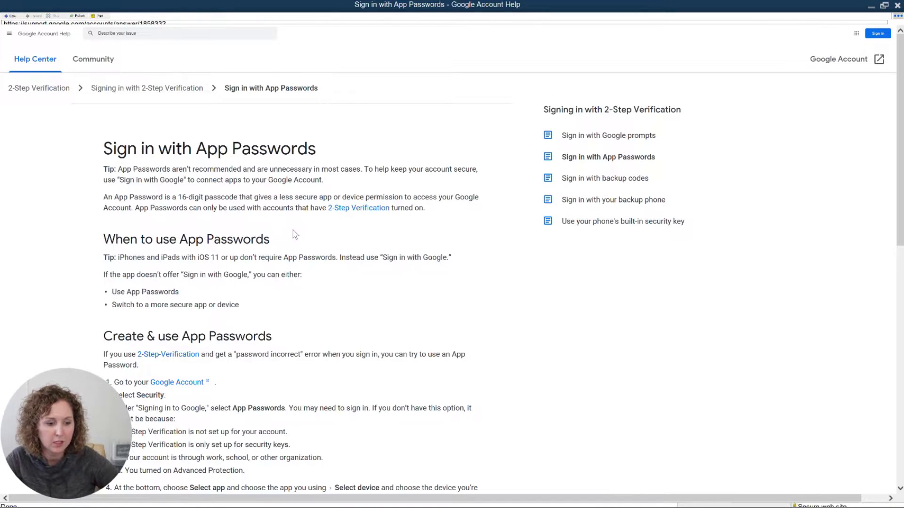
{"action": "scroll", "coordinate": [233, 208], "scroll_direction": "down", "scroll_amount": 3}
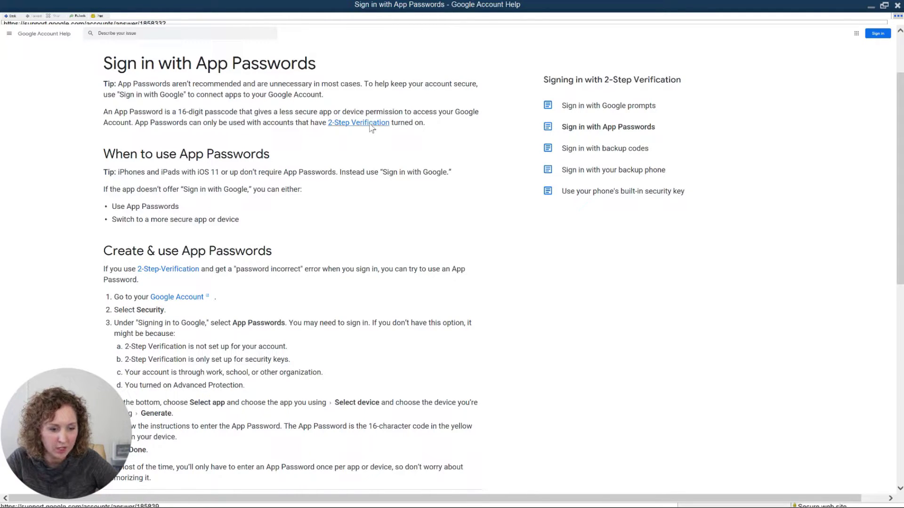
{"action": "scroll", "coordinate": [344, 170], "scroll_direction": "down", "scroll_amount": 2}
{"action": "scroll", "coordinate": [344, 170], "scroll_direction": "down", "scroll_amount": 2}
{"action": "scroll", "coordinate": [301, 212], "scroll_direction": "down", "scroll_amount": 1}
{"action": "scroll", "coordinate": [301, 213], "scroll_direction": "down", "scroll_amount": 1}
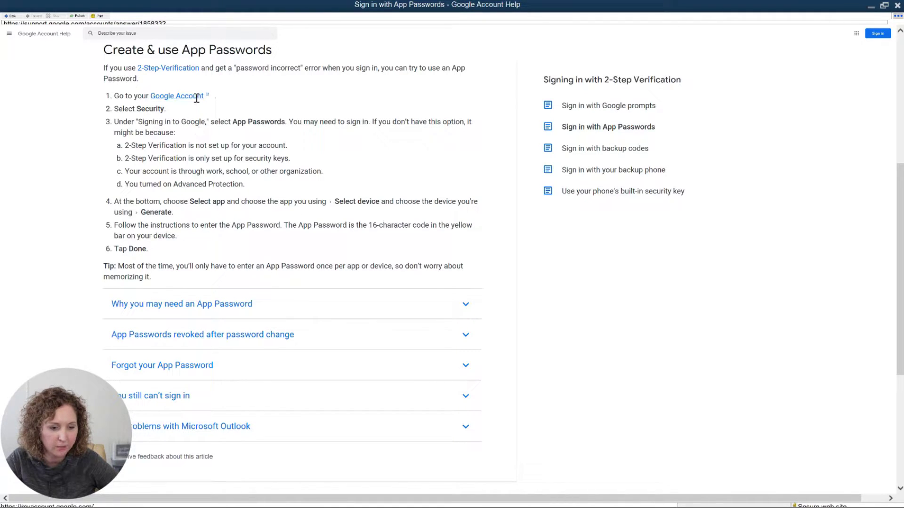
Step: Follow the Google Account link and enlarge the Google Account home page window
{"action": "left_click", "coordinate": [197, 96]}
{"action": "left_click_drag", "start_coordinate": [181, 79], "coordinate": [430, 59]}
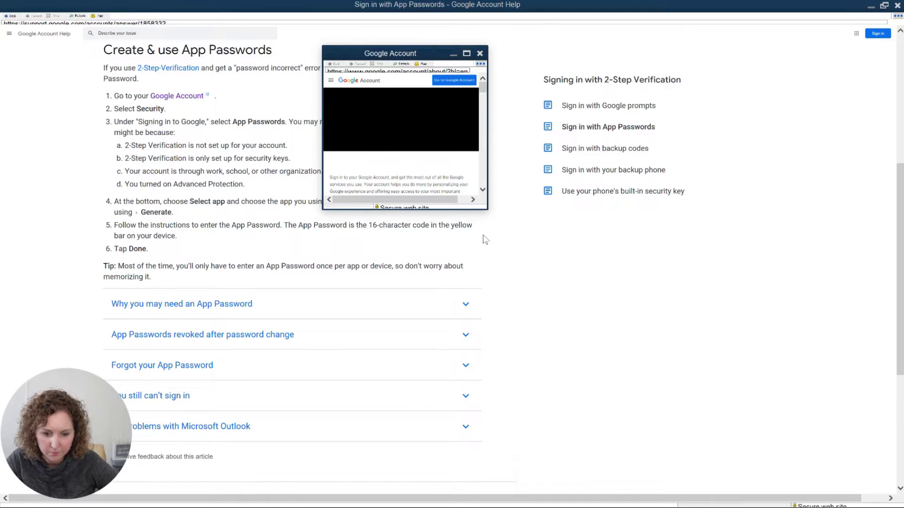
{"action": "left_click_drag", "start_coordinate": [484, 210], "coordinate": [552, 393]}
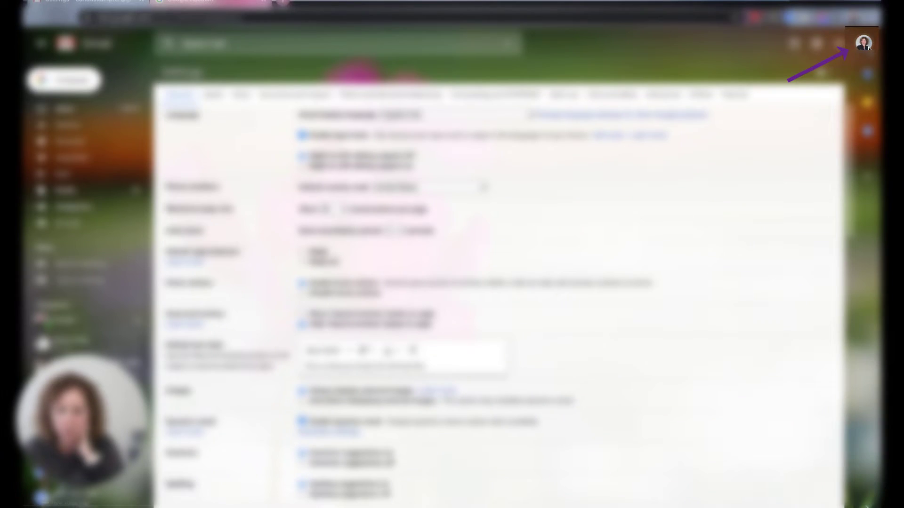
Step: Navigate from the avatar menu through Google Account security to the App passwords setting
{"action": "left_click", "coordinate": [864, 43]}
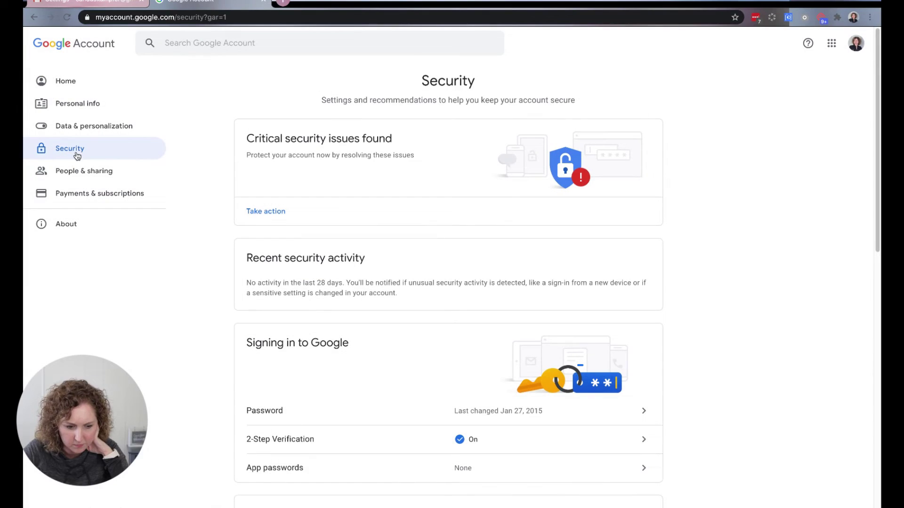
{"action": "scroll", "coordinate": [156, 236], "scroll_direction": "down", "scroll_amount": 3}
{"action": "scroll", "coordinate": [156, 237], "scroll_direction": "down", "scroll_amount": 3}
{"action": "scroll", "coordinate": [189, 247], "scroll_direction": "up", "scroll_amount": 4}
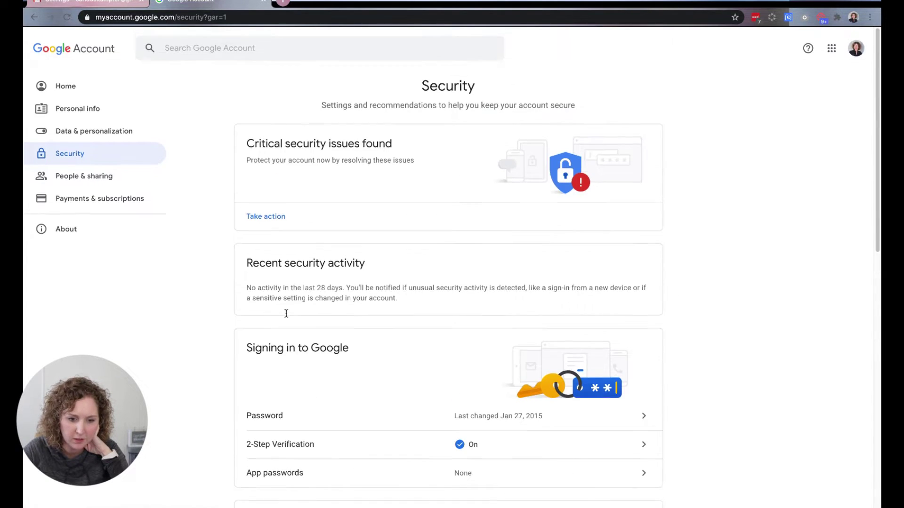
{"action": "scroll", "coordinate": [293, 238], "scroll_direction": "down", "scroll_amount": 2}
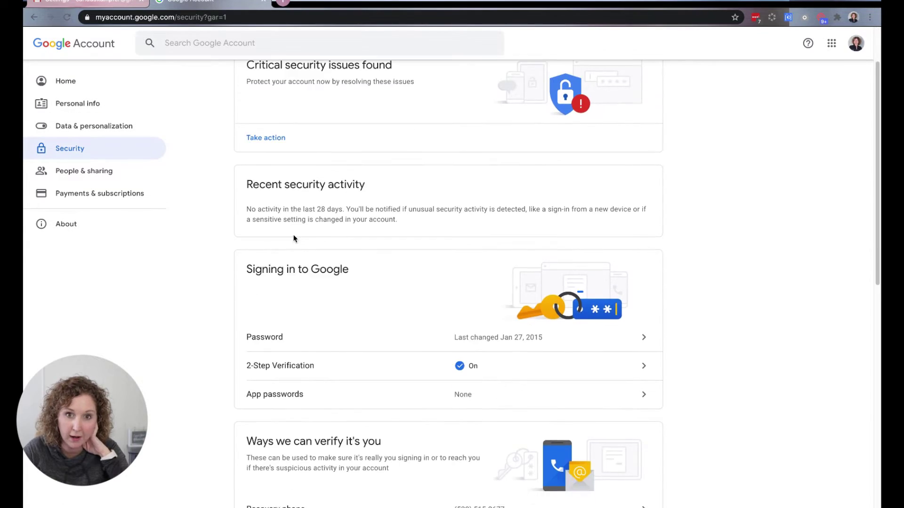
{"action": "scroll", "coordinate": [294, 239], "scroll_direction": "down", "scroll_amount": 2}
{"action": "scroll", "coordinate": [306, 278], "scroll_direction": "down", "scroll_amount": 2}
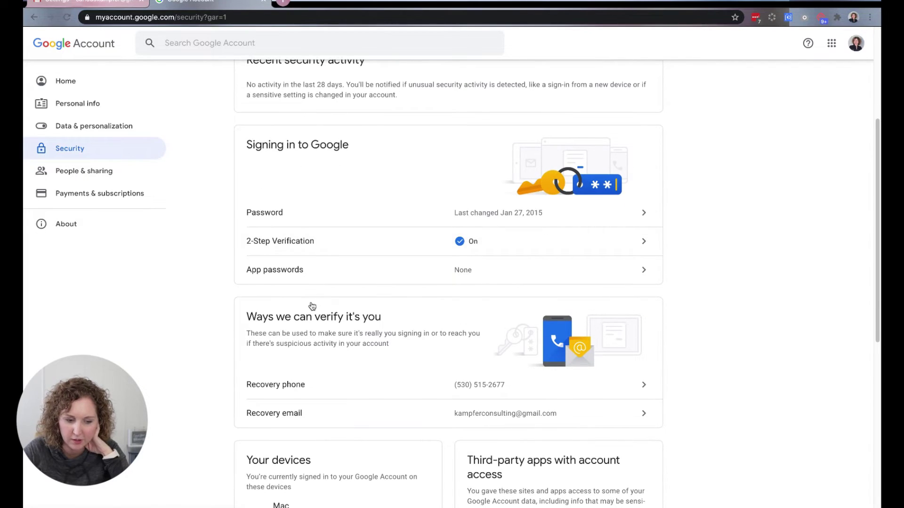
{"action": "left_click", "coordinate": [290, 274]}
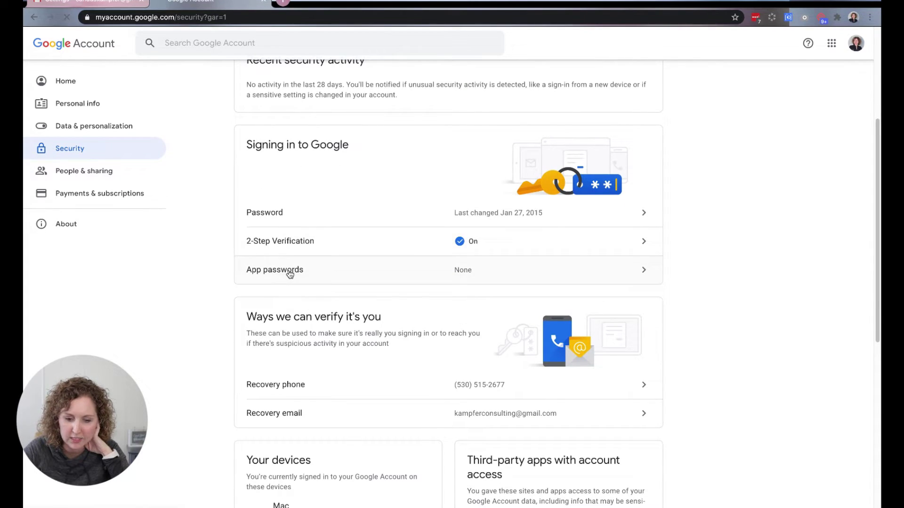
Step: Re-enter the Google account password to confirm identity and reach App passwords
{"action": "left_click", "coordinate": [416, 289]}
{"action": "key", "text": "super+v"}
{"action": "left_click", "coordinate": [522, 319]}
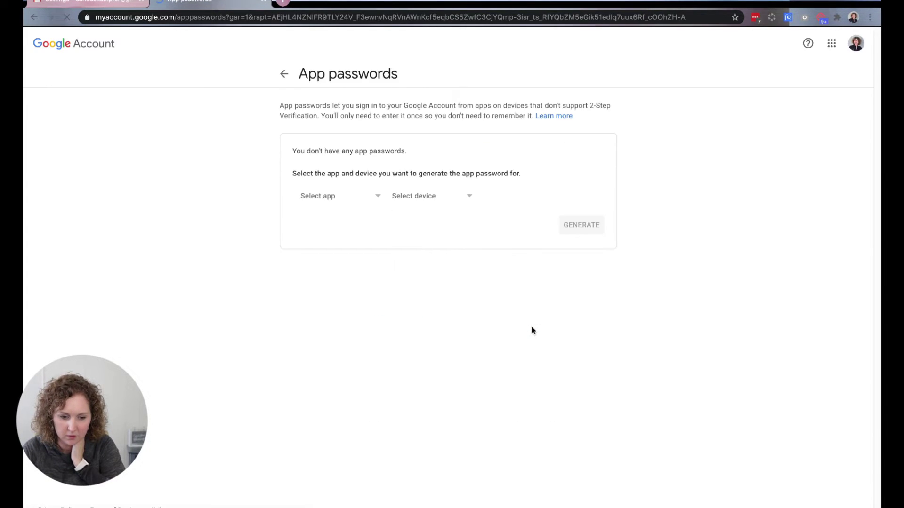
Step: Generate a new app password under the custom app name 'QuickBooks'
{"action": "left_click", "coordinate": [365, 202]}
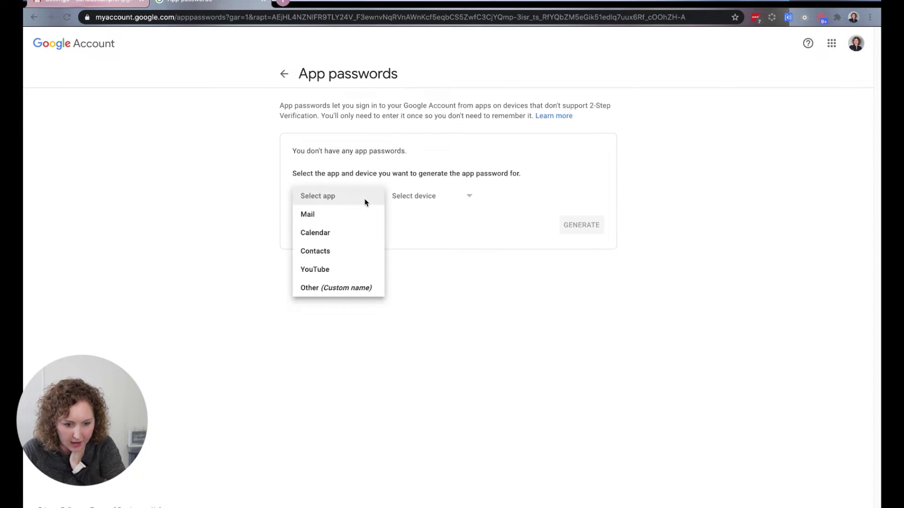
{"action": "left_click", "coordinate": [358, 288]}
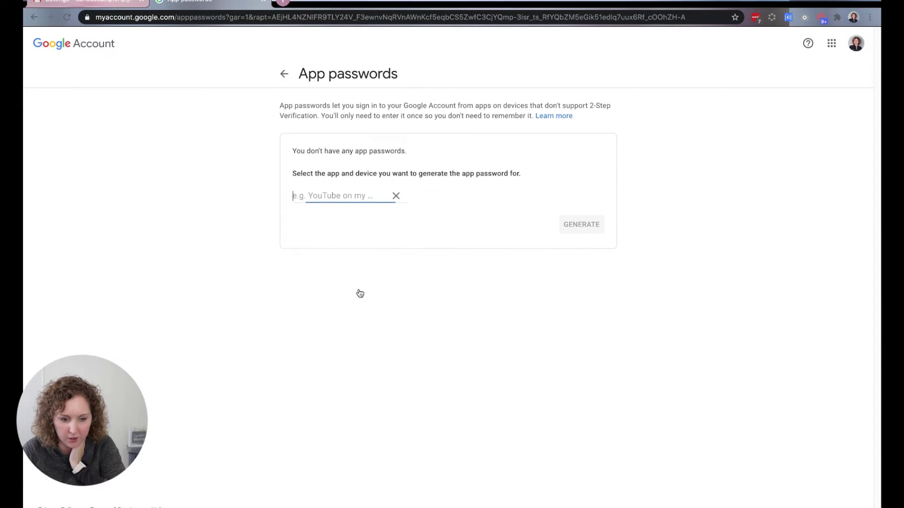
{"action": "type", "text": "QuickBooks"}
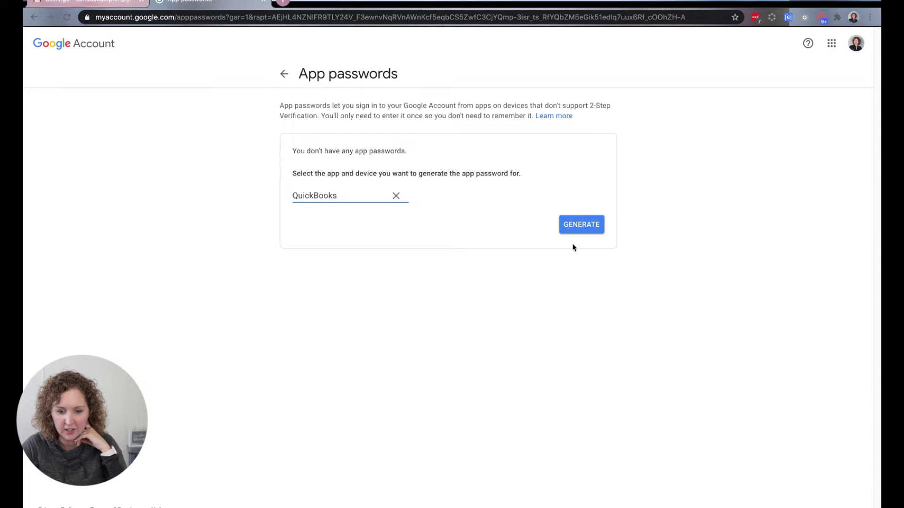
{"action": "left_click", "coordinate": [580, 230]}
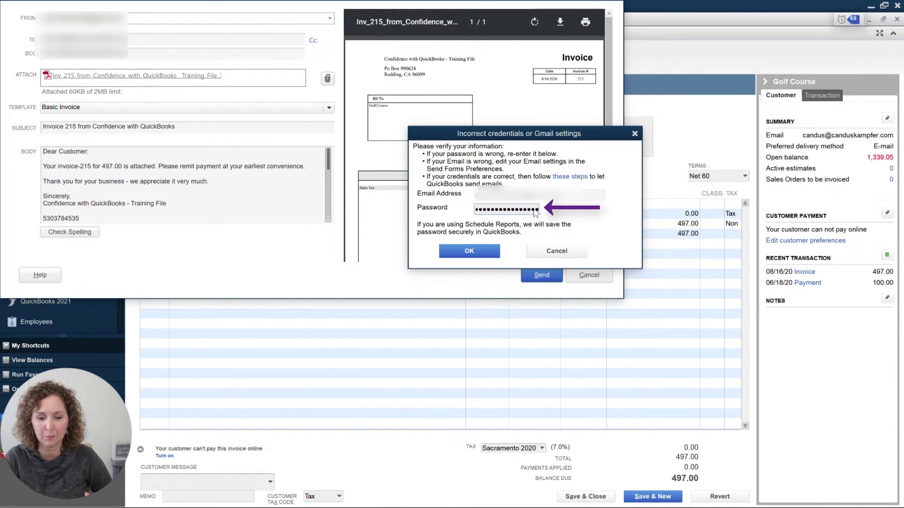
Step: Confirm the new app password in the Incorrect credentials dialog so invoice 215 emails
{"action": "left_click", "coordinate": [469, 246]}
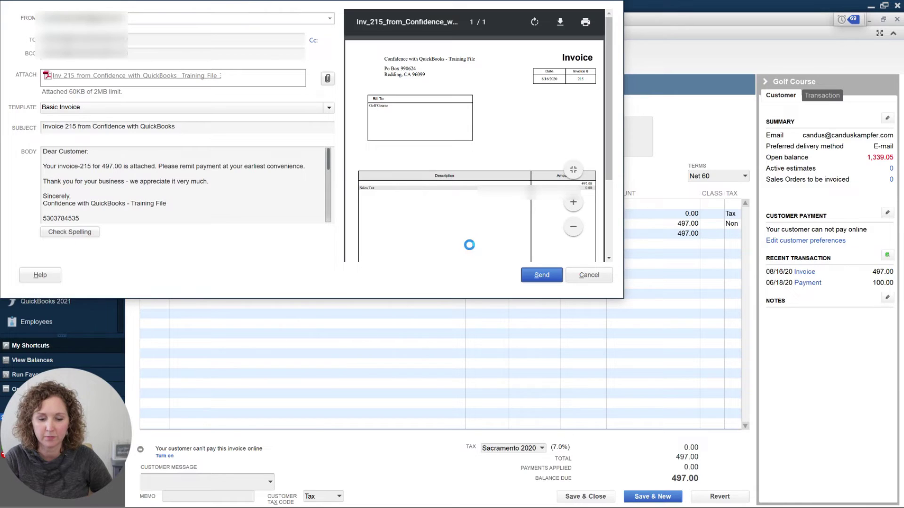